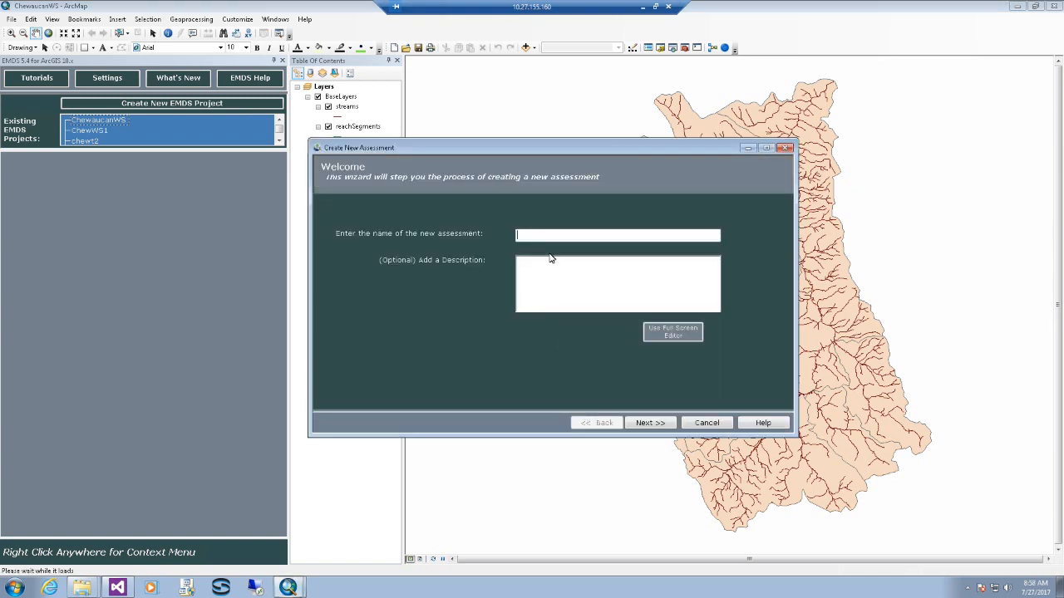
- Enter FullWatershed as the new assessment's name and advance to the layer list
{"action": "type", "text": "Fu"}
{"action": "key", "text": "BackSpace"}
{"action": "type", "text": "ullWatershed"}
{"action": "left_click", "coordinate": [649, 423]}
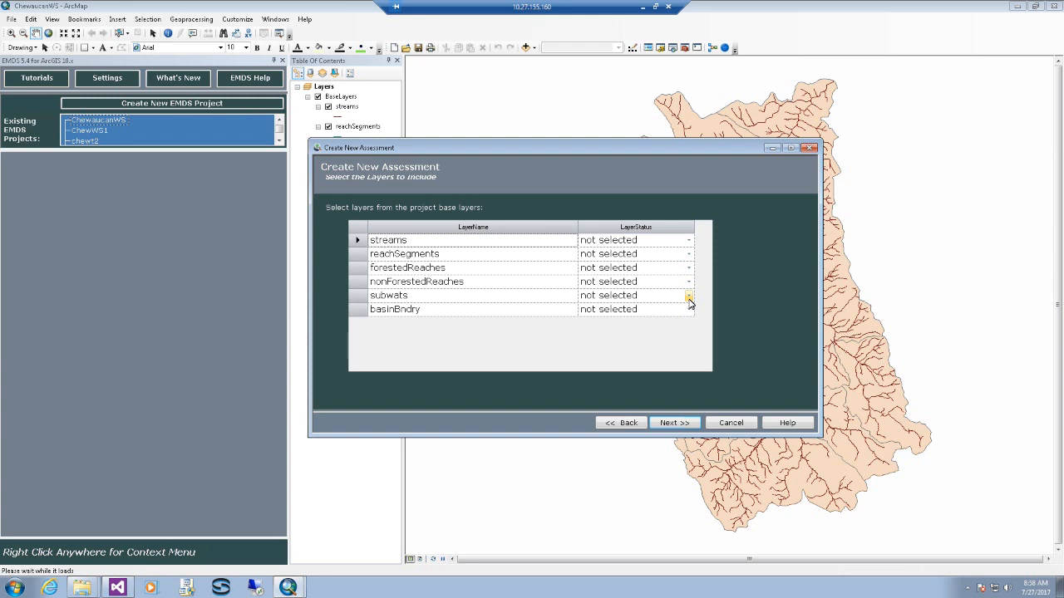
- Make subwats the target layer and include basinBndry as an ordinary layer, then continue
{"action": "left_click", "coordinate": [689, 298]}
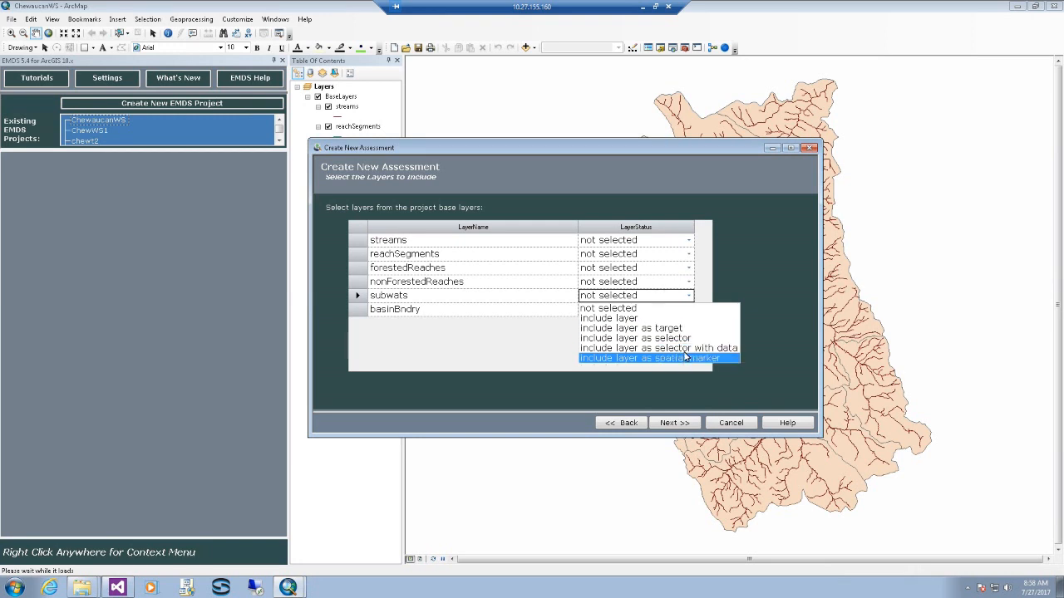
{"action": "left_click", "coordinate": [684, 328]}
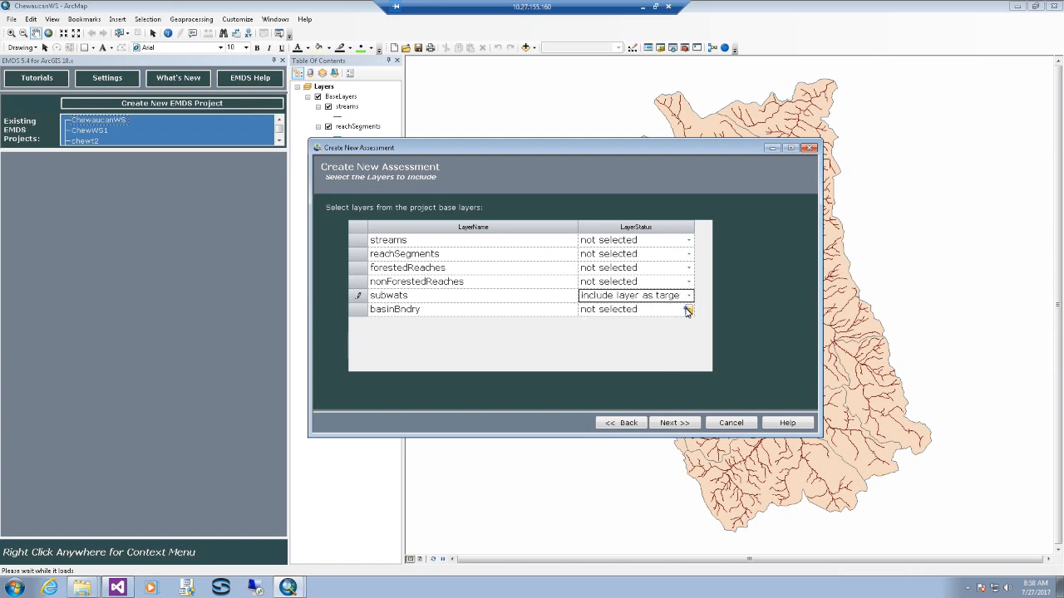
{"action": "left_click", "coordinate": [688, 309]}
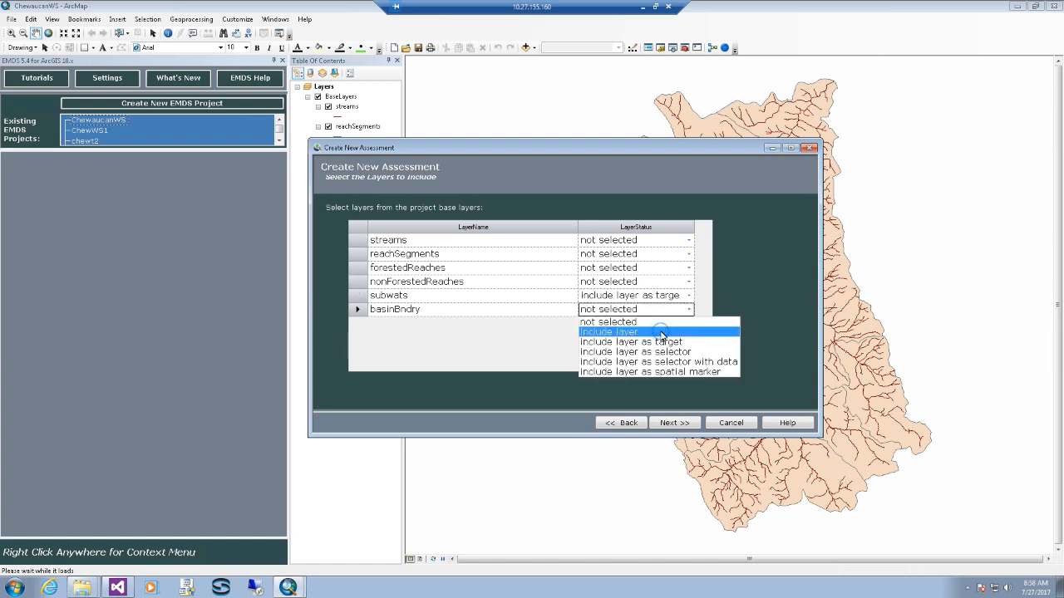
{"action": "left_click", "coordinate": [662, 333]}
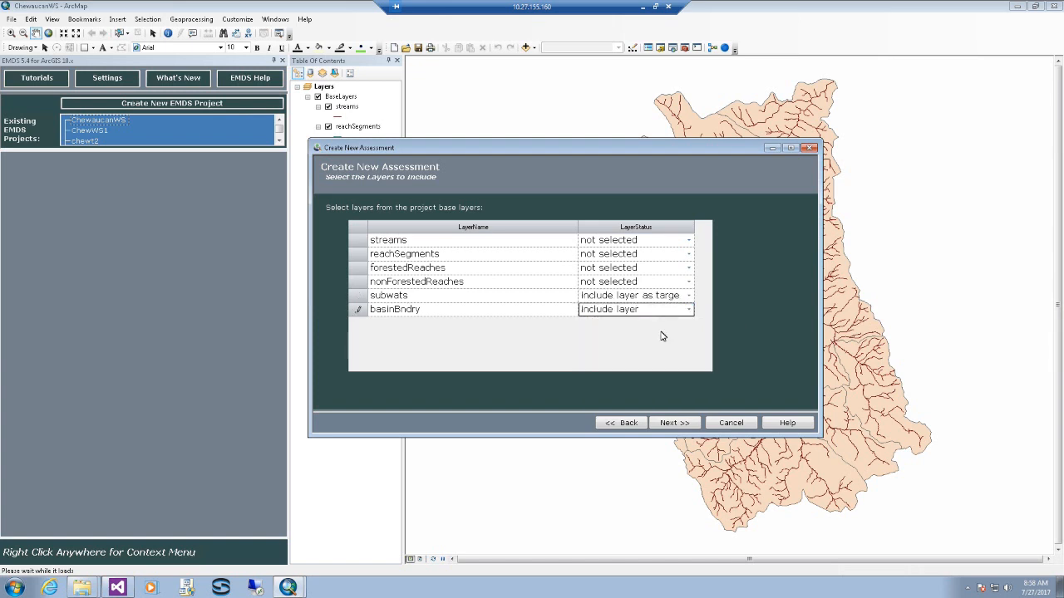
{"action": "left_click", "coordinate": [682, 424]}
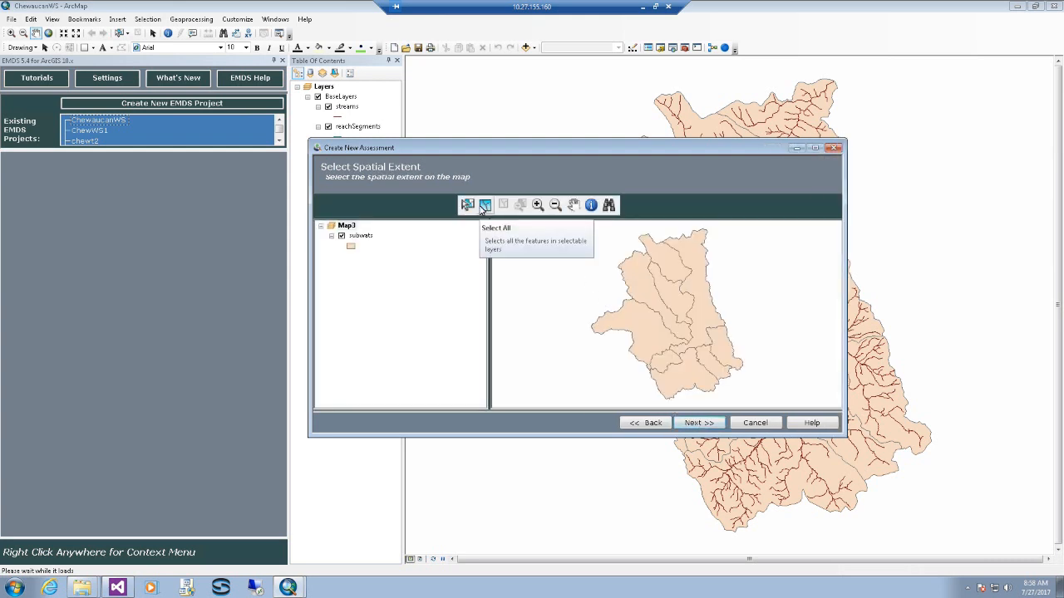
- Use all subwatersheds as the spatial extent and finish creating the FullWatershed assessment
{"action": "left_click", "coordinate": [485, 206]}
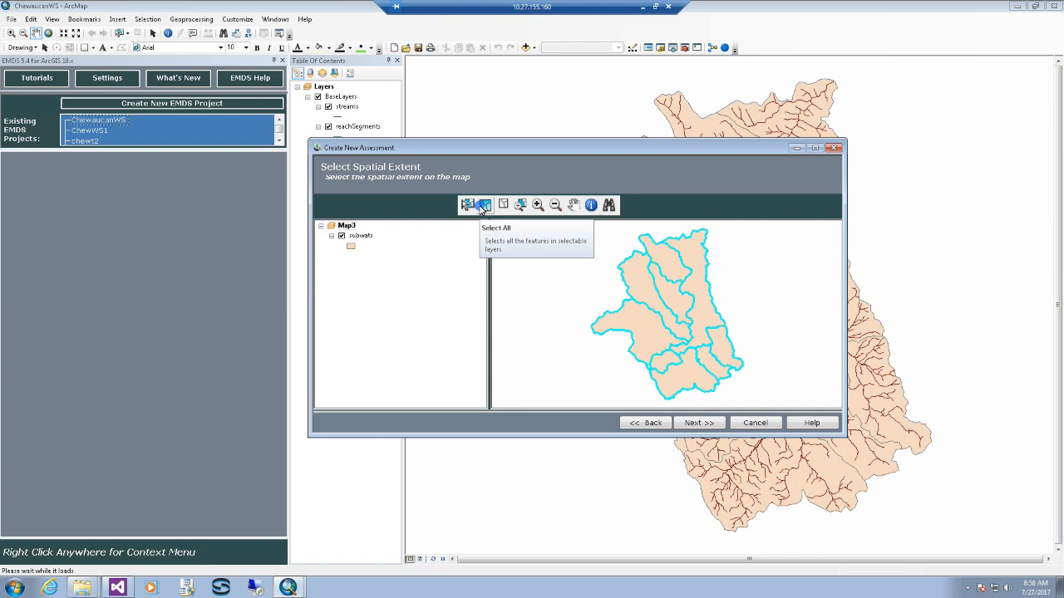
{"action": "left_click", "coordinate": [691, 425]}
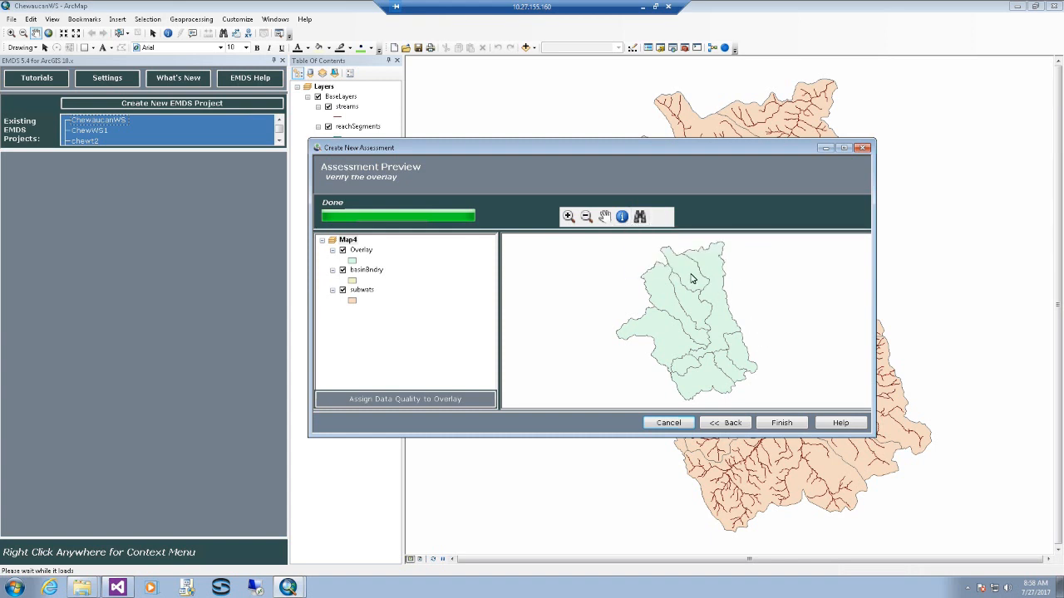
{"action": "left_click", "coordinate": [779, 423]}
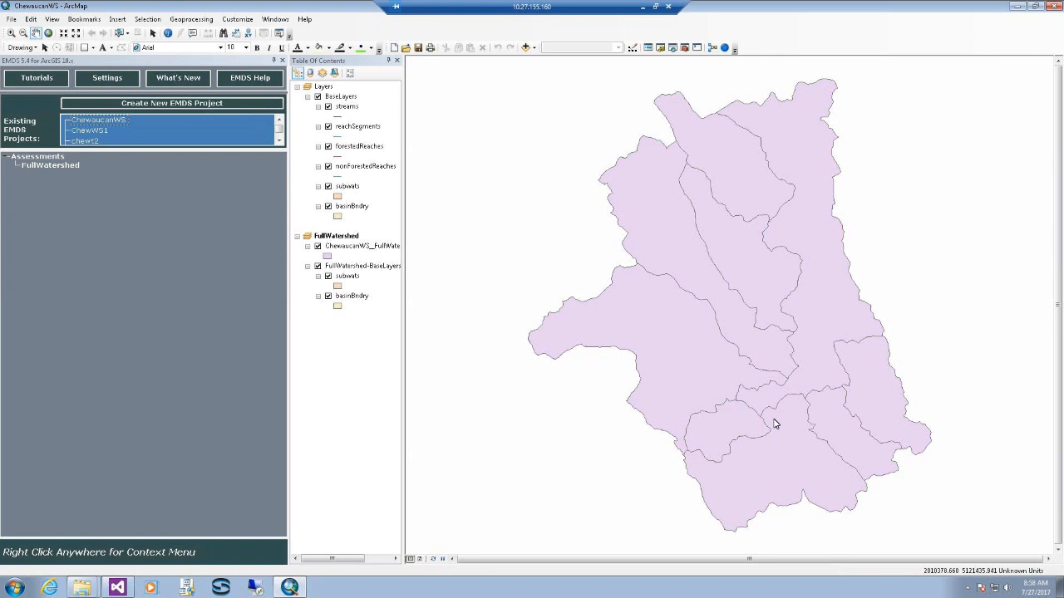
- Add a new NetWeaver analysis task to the FullWatershed assessment
{"action": "right_click", "coordinate": [70, 165]}
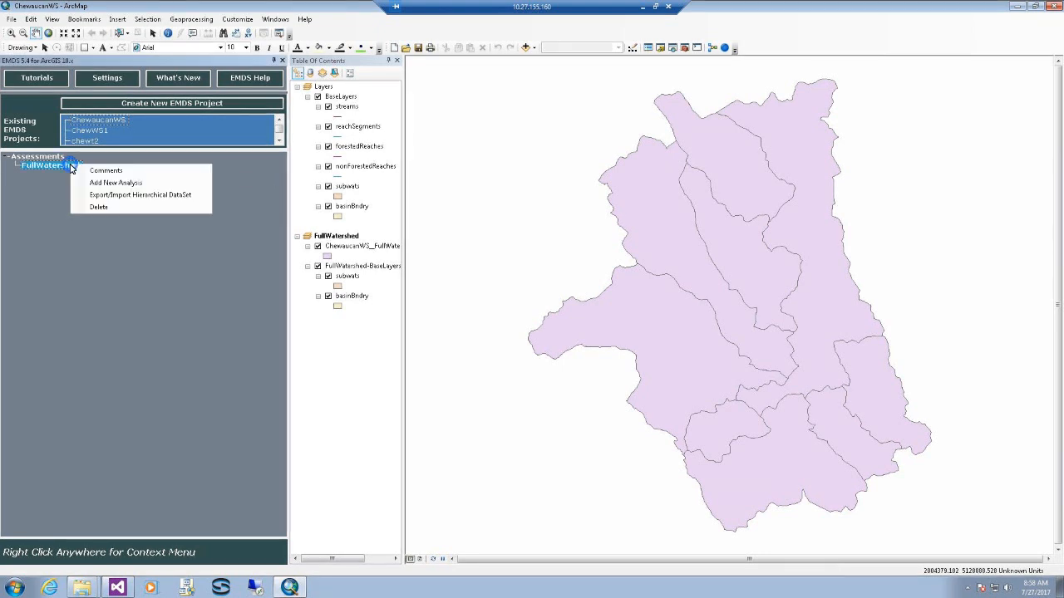
{"action": "left_click", "coordinate": [131, 183]}
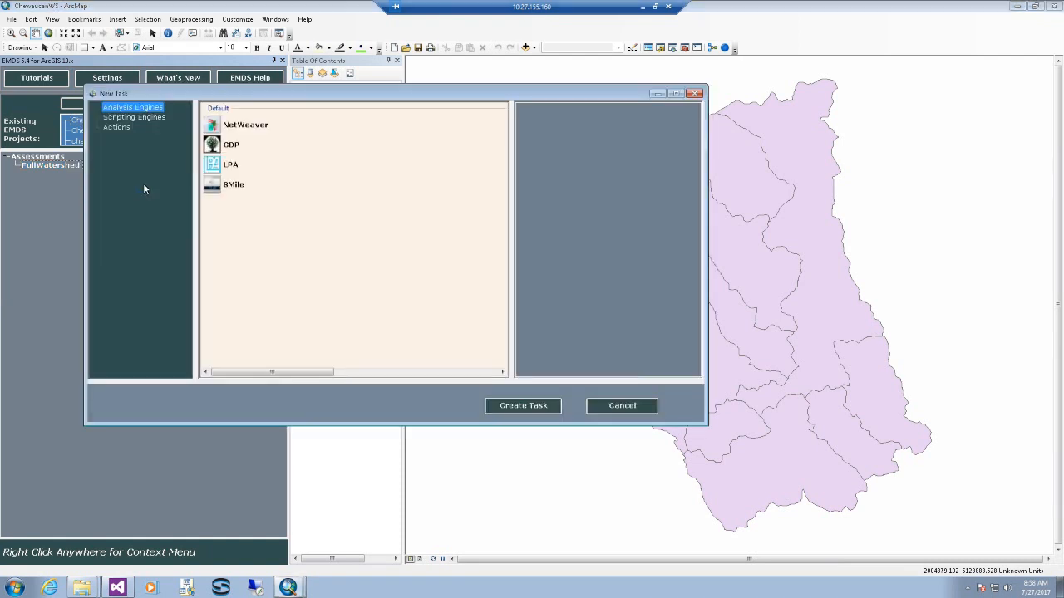
{"action": "left_click", "coordinate": [242, 131]}
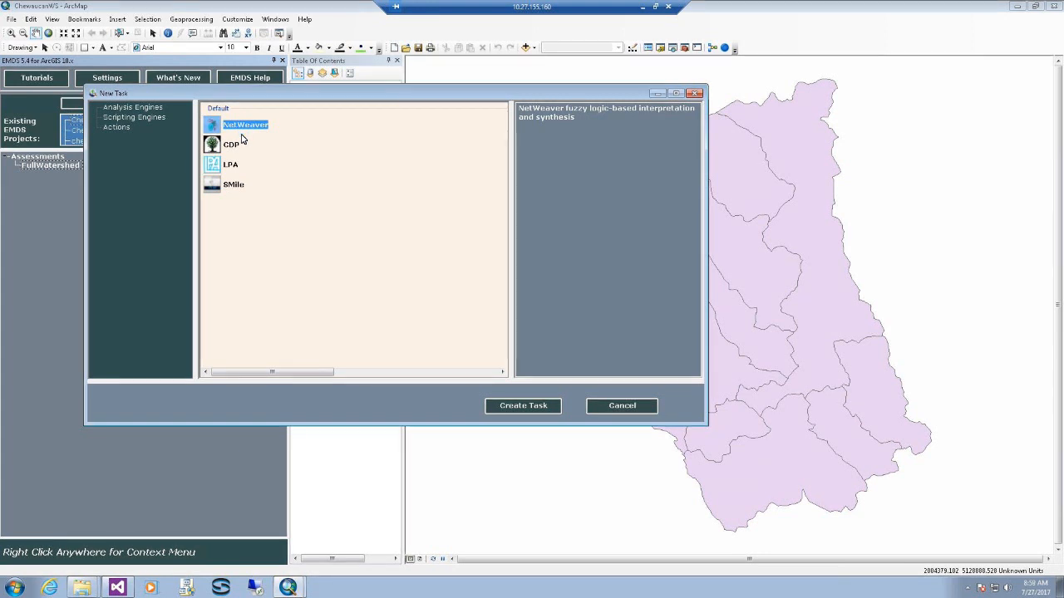
{"action": "left_click", "coordinate": [520, 407]}
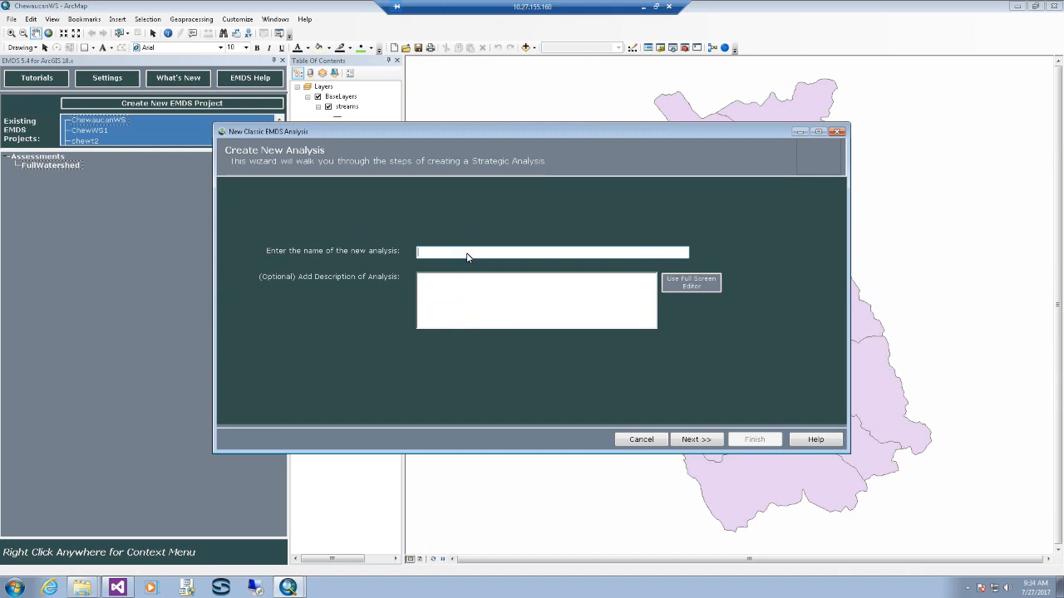
- Name the analysis WatershedAnalysis and load chewWS.nw2 as its NetWeaver knowledgebase
{"action": "type", "text": "WatershedAn"}
{"action": "left_click", "coordinate": [688, 440]}
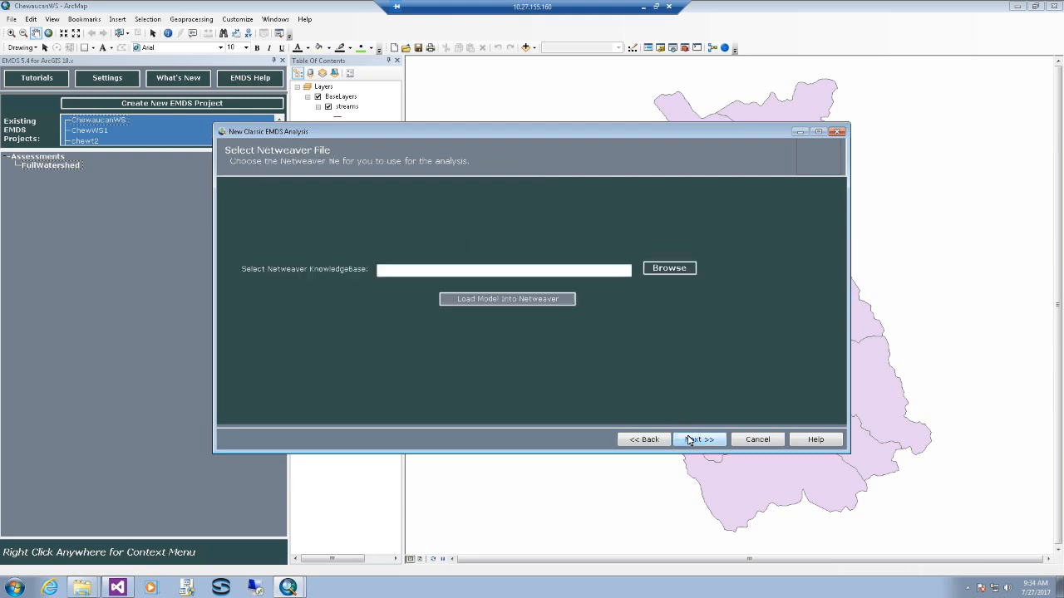
{"action": "left_click", "coordinate": [682, 269]}
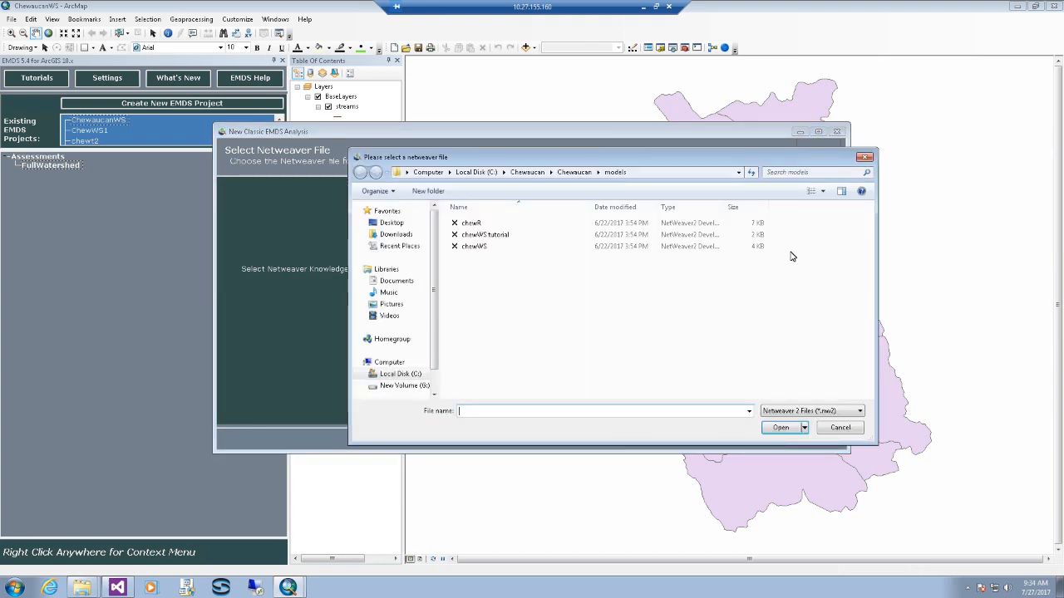
{"action": "left_click", "coordinate": [462, 248]}
{"action": "double_click", "coordinate": [463, 247]}
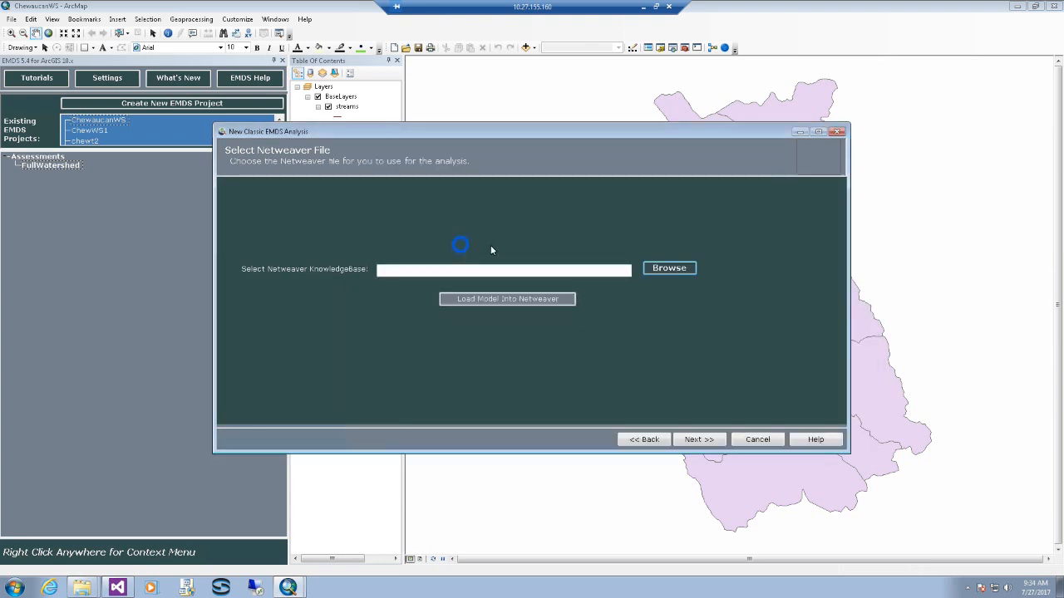
{"action": "left_click", "coordinate": [703, 439]}
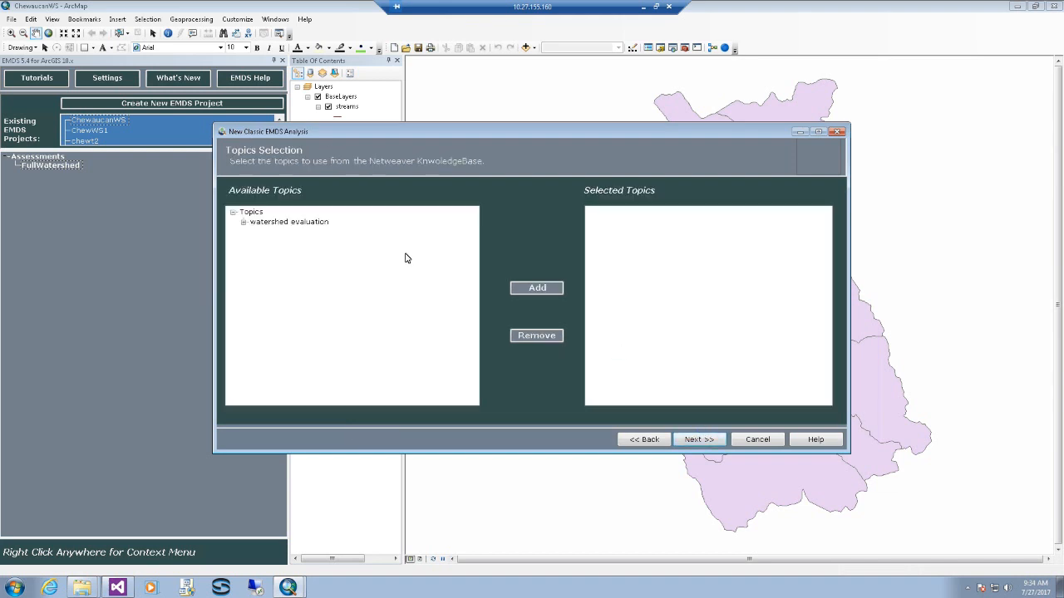
- Add the watershed condition topic from watershed evaluation and continue to Field Mapping
{"action": "left_click", "coordinate": [251, 224]}
{"action": "left_click", "coordinate": [249, 224]}
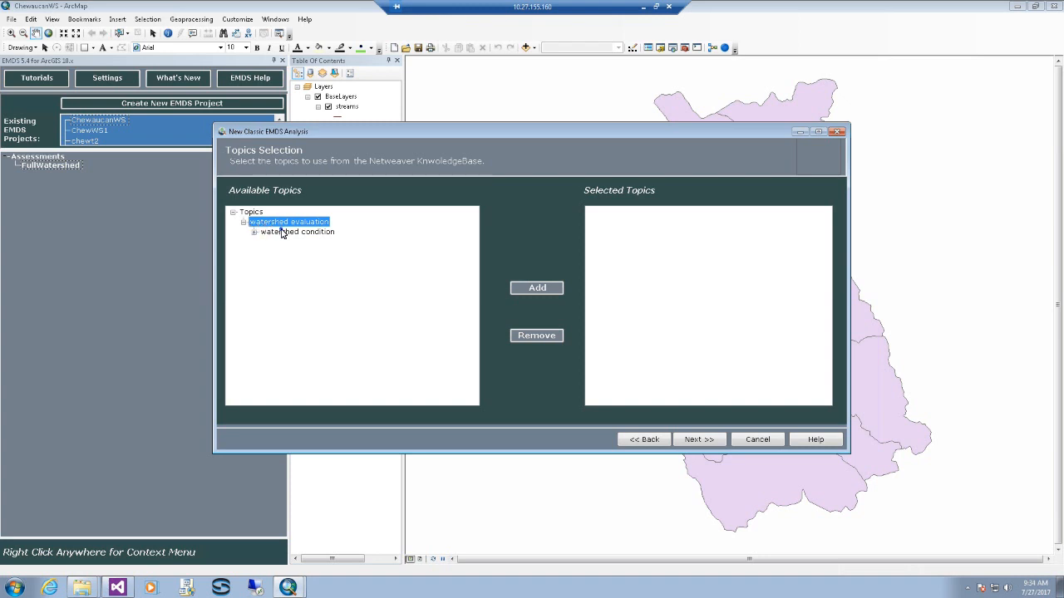
{"action": "left_click", "coordinate": [282, 232]}
{"action": "left_click", "coordinate": [545, 289]}
{"action": "left_click", "coordinate": [708, 441]}
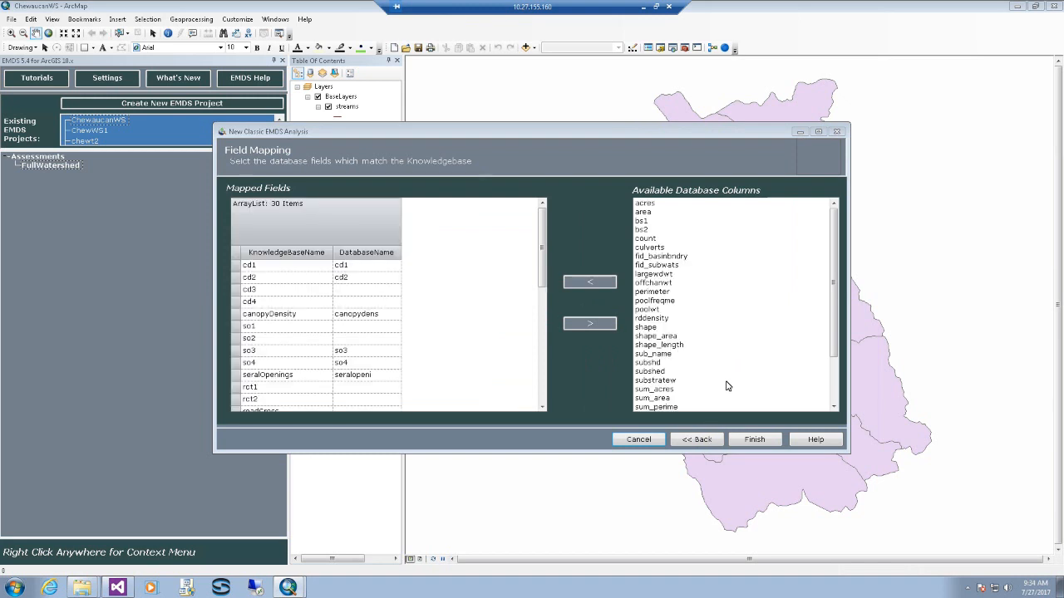
- Finish the Field Mapping page so the WatershedAnalysis processing runs to completion
{"action": "left_click", "coordinate": [772, 446]}
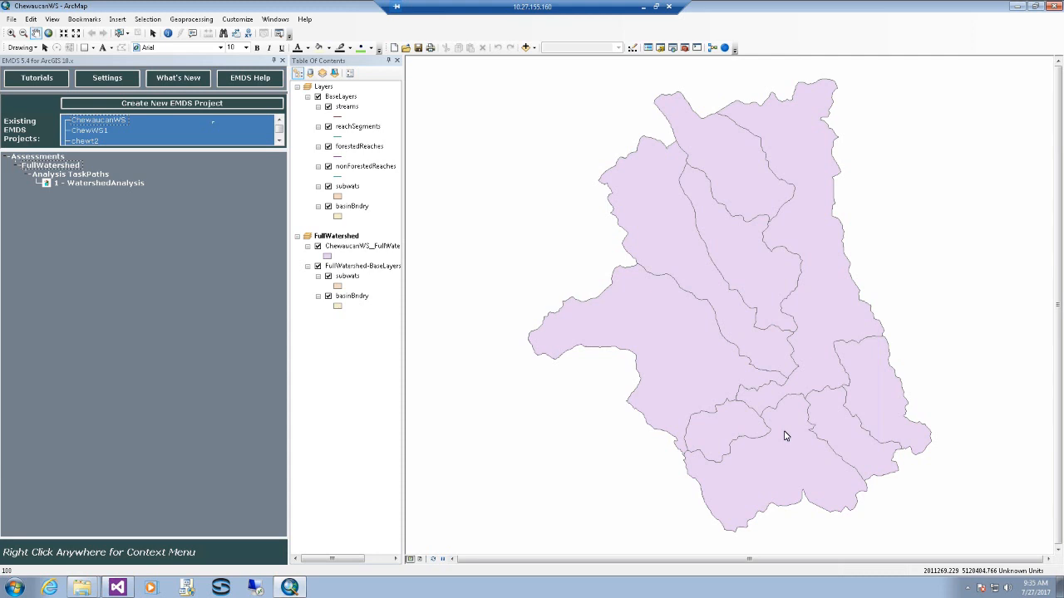
- Open View NetWeaver Results from the 1 - WatershedAnalysis task's context menu
{"action": "left_click", "coordinate": [90, 182]}
{"action": "right_click", "coordinate": [90, 183]}
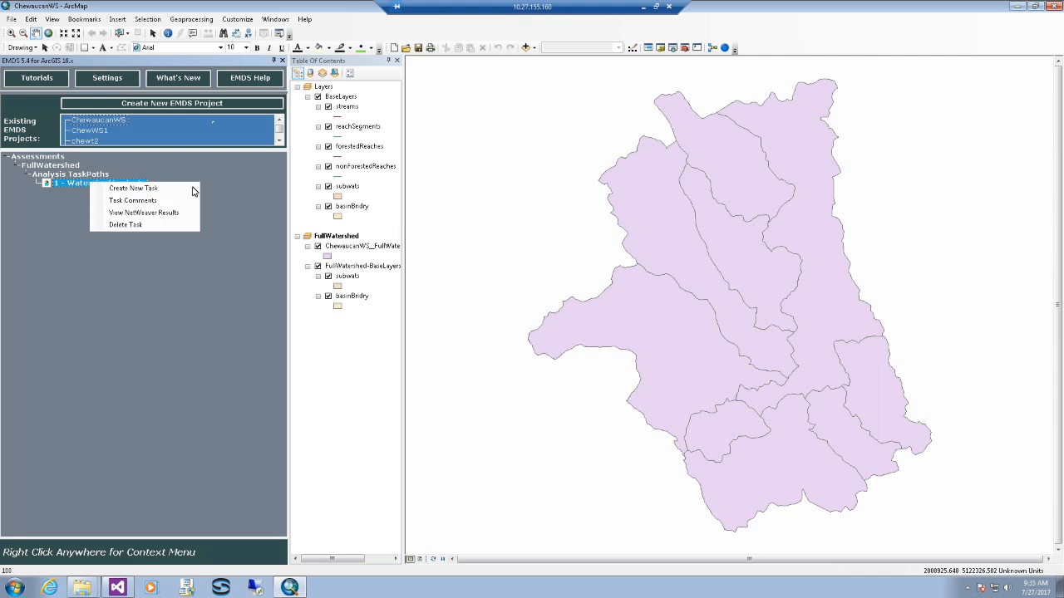
{"action": "left_click", "coordinate": [166, 213]}
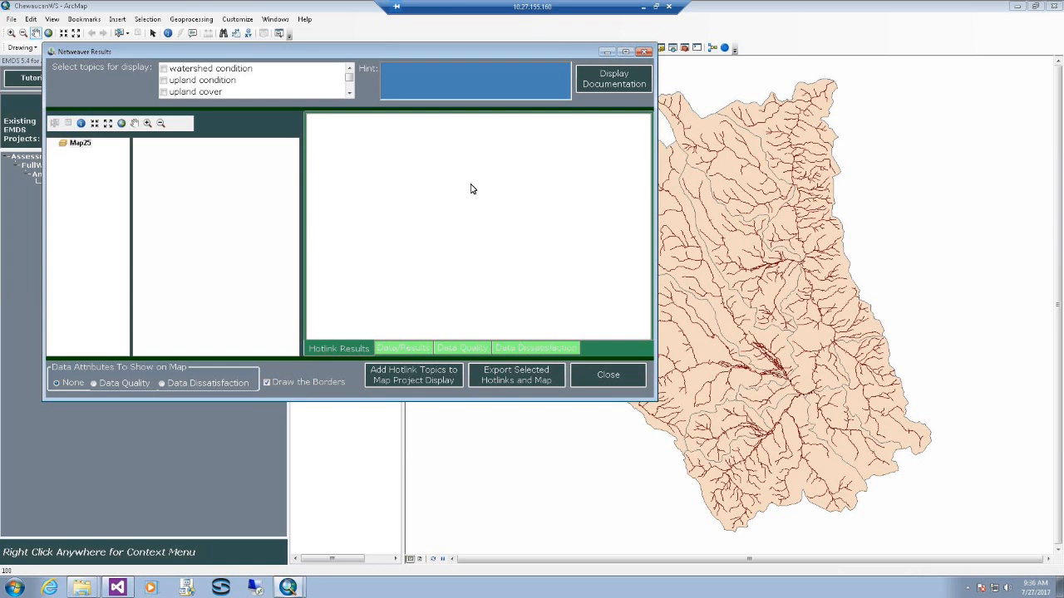
- Show watershed condition, inspect four subwatersheds' breakdowns, then add the topic to the main map
{"action": "left_click", "coordinate": [166, 72]}
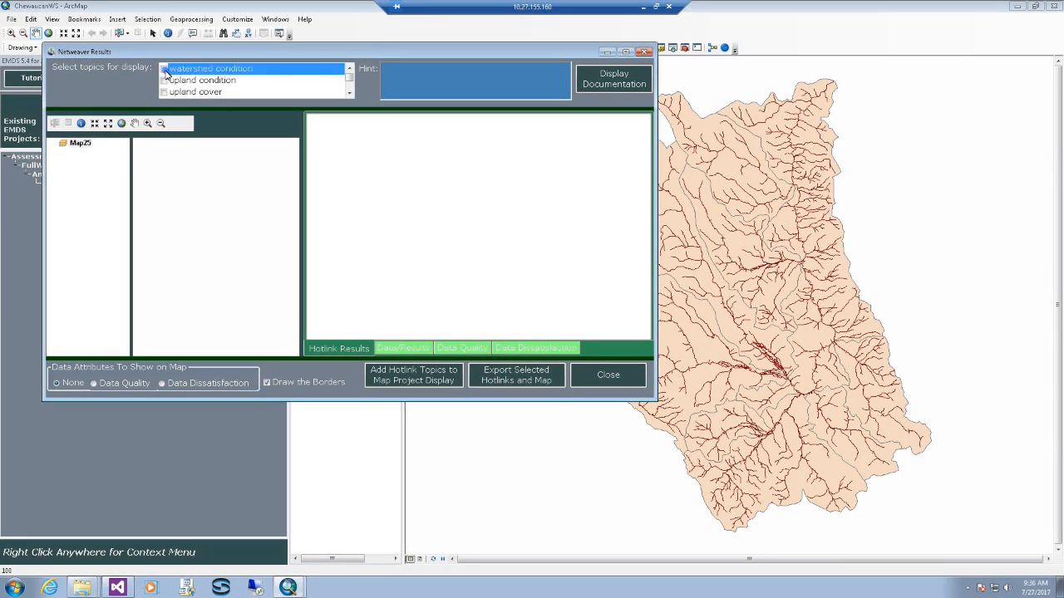
{"action": "left_click", "coordinate": [165, 70]}
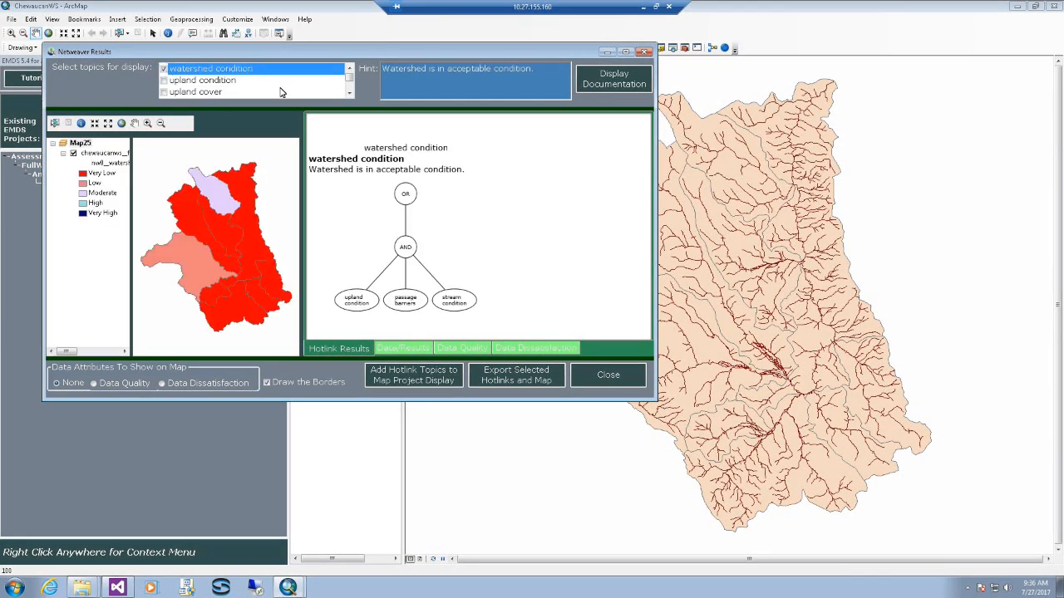
{"action": "left_click", "coordinate": [202, 218]}
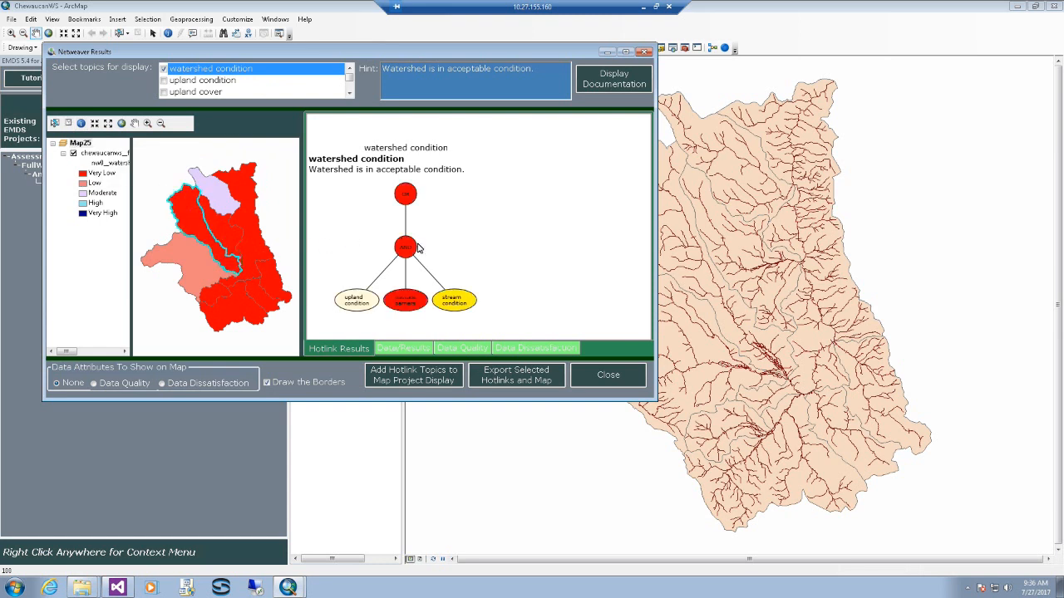
{"action": "mouse_move", "coordinate": [432, 305]}
{"action": "left_click", "coordinate": [280, 287]}
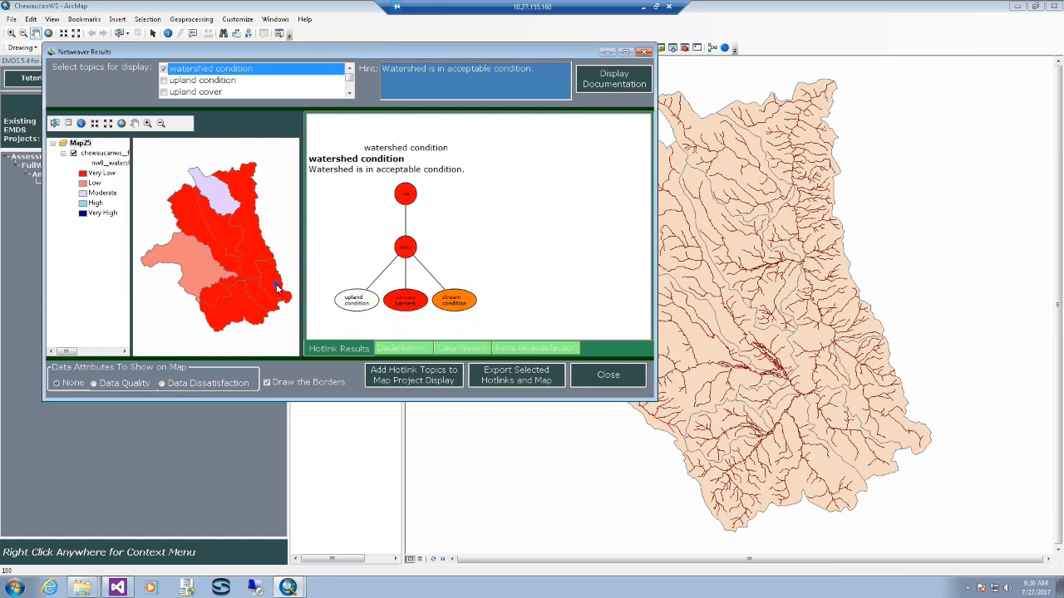
{"action": "left_click", "coordinate": [198, 271]}
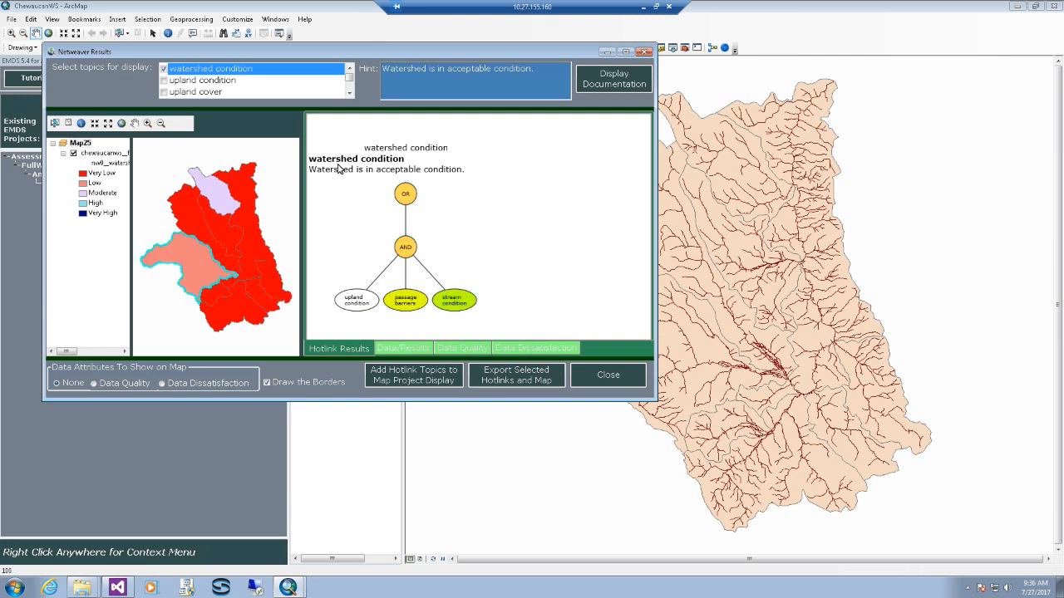
{"action": "left_click", "coordinate": [232, 202]}
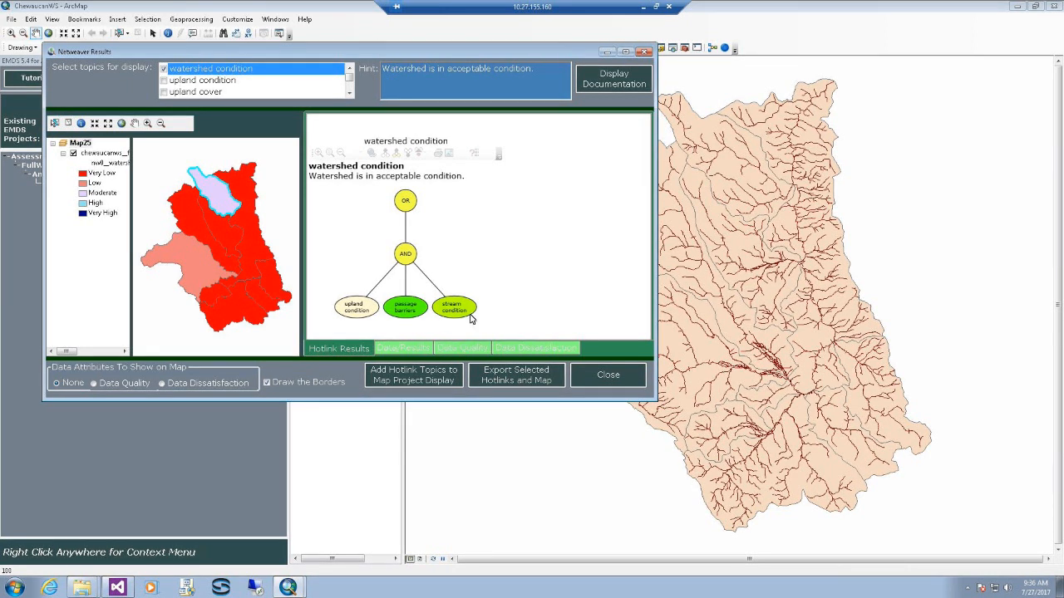
{"action": "left_click", "coordinate": [414, 376]}
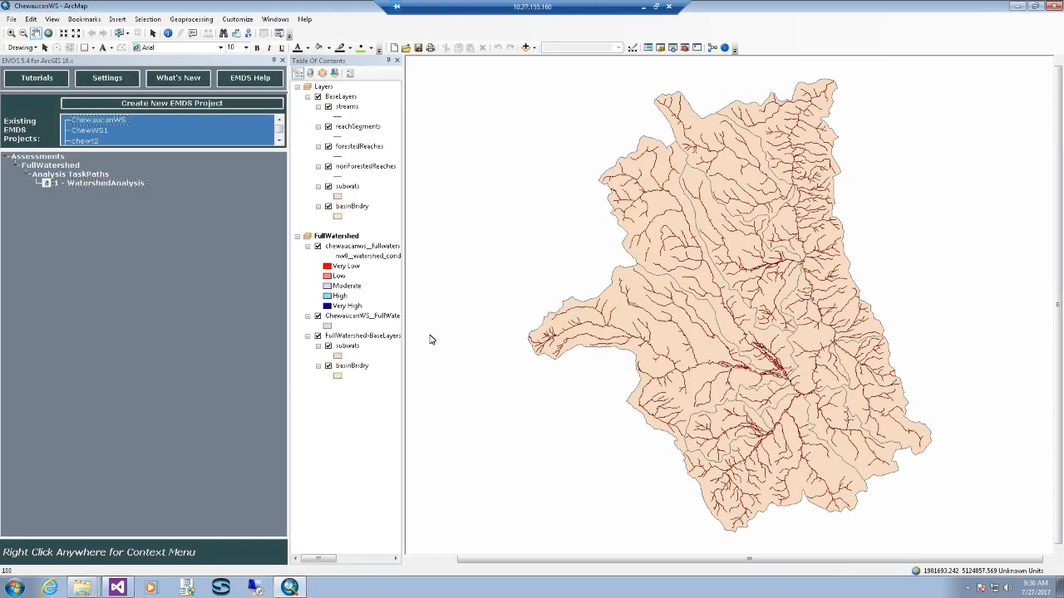